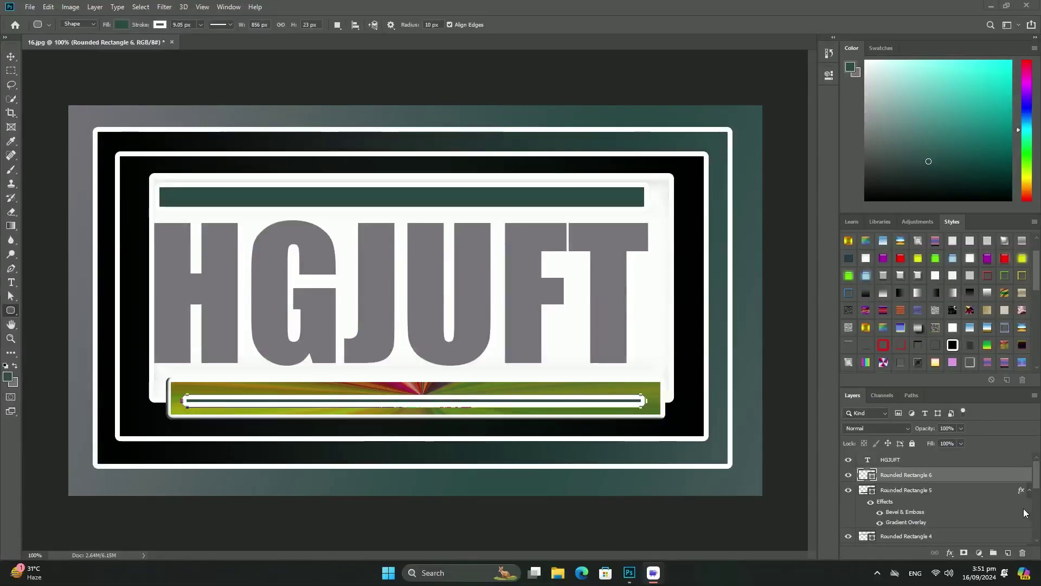
- Delete the HGJUFT text layer and the old rounded rectangle layers
left_click(933, 462)
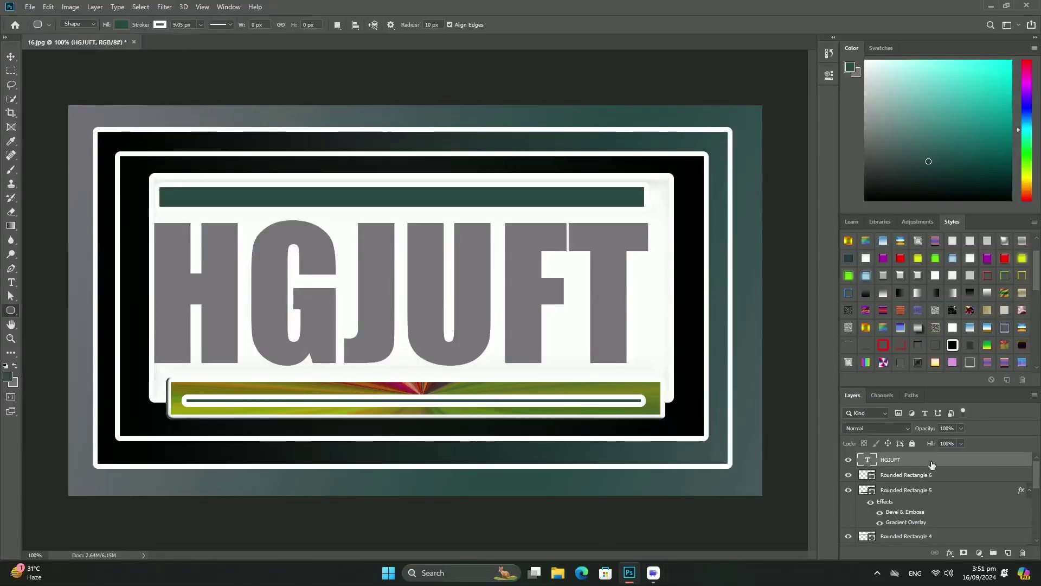
key("Delete")
key("Delete")
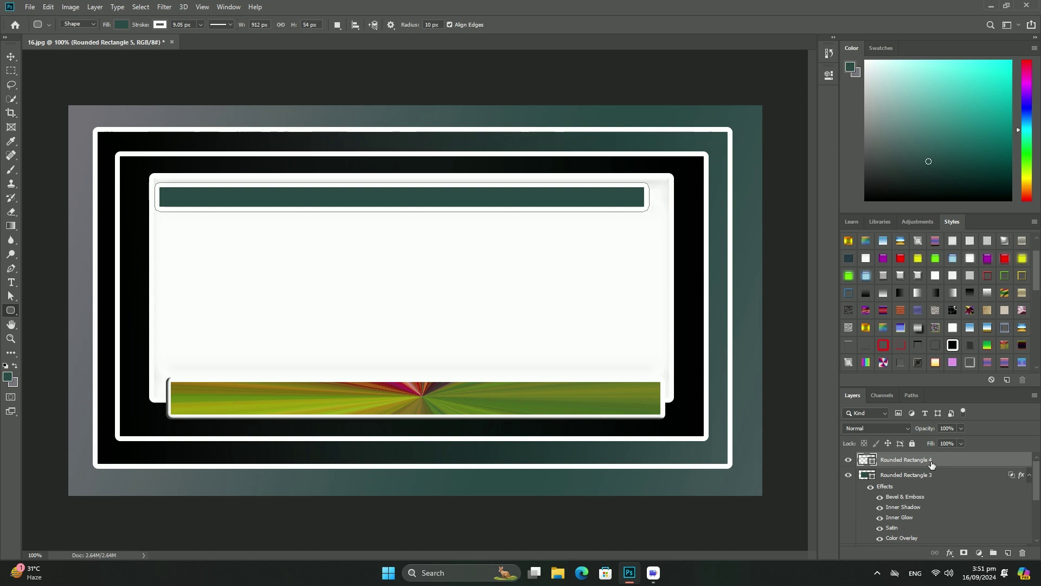
key("Delete")
key("Delete")
key("Delete")
key("Delete")
key("Delete")
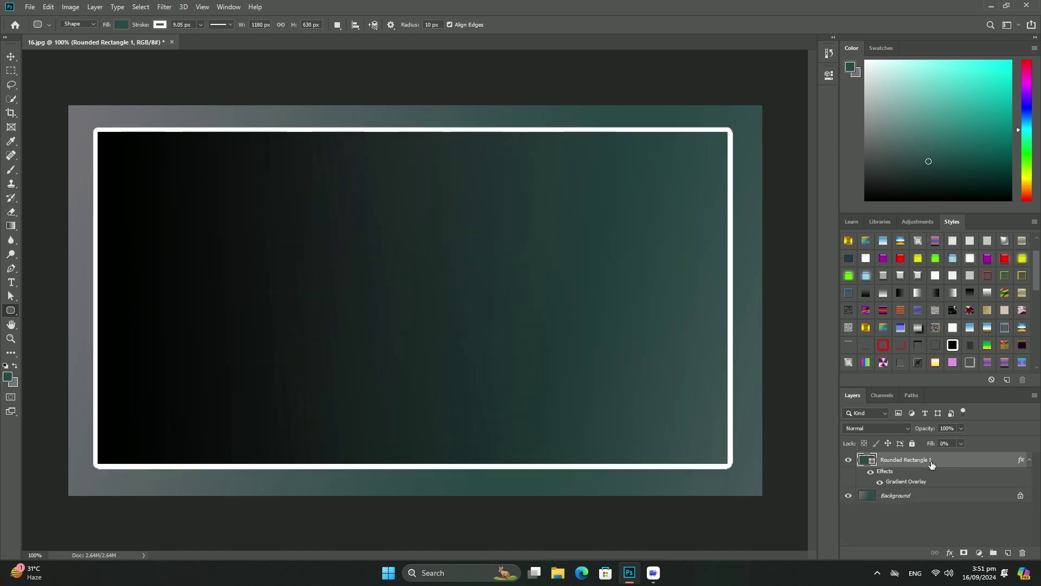
key("Delete")
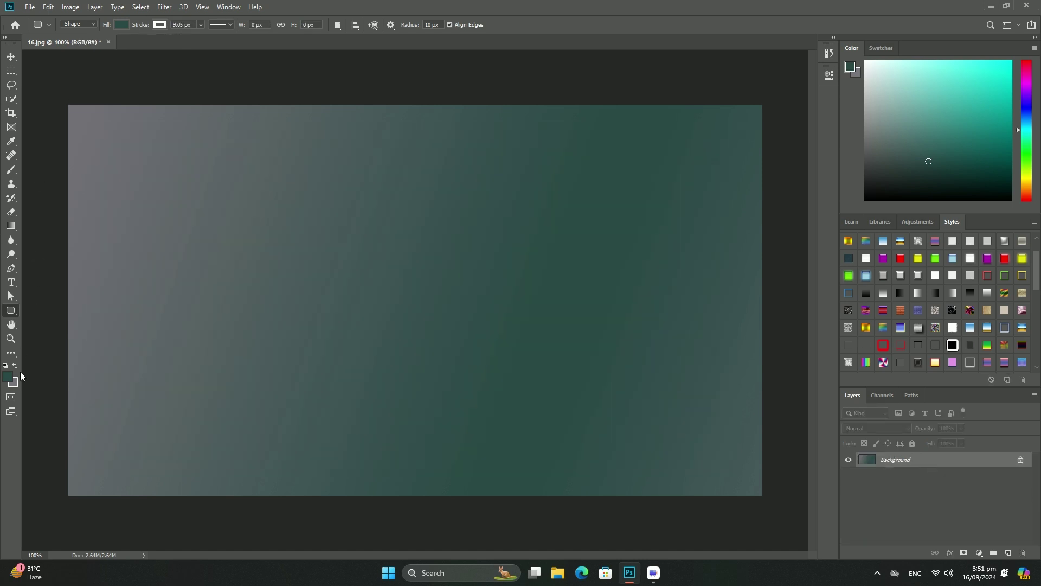
- Set the foreground colour to dark blue-teal 293f48
left_click(7, 377)
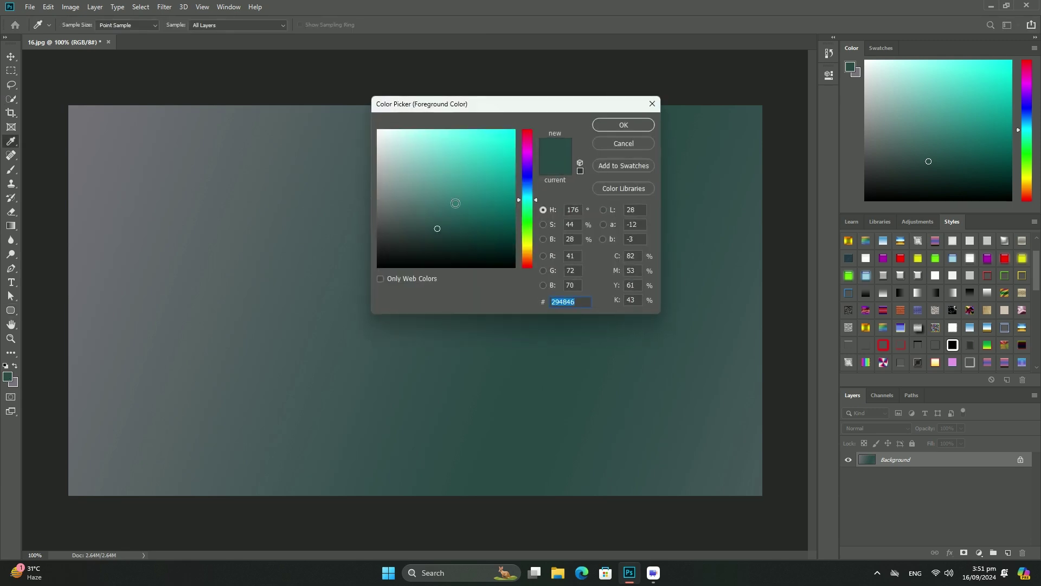
left_click_drag(530, 195, 530, 193)
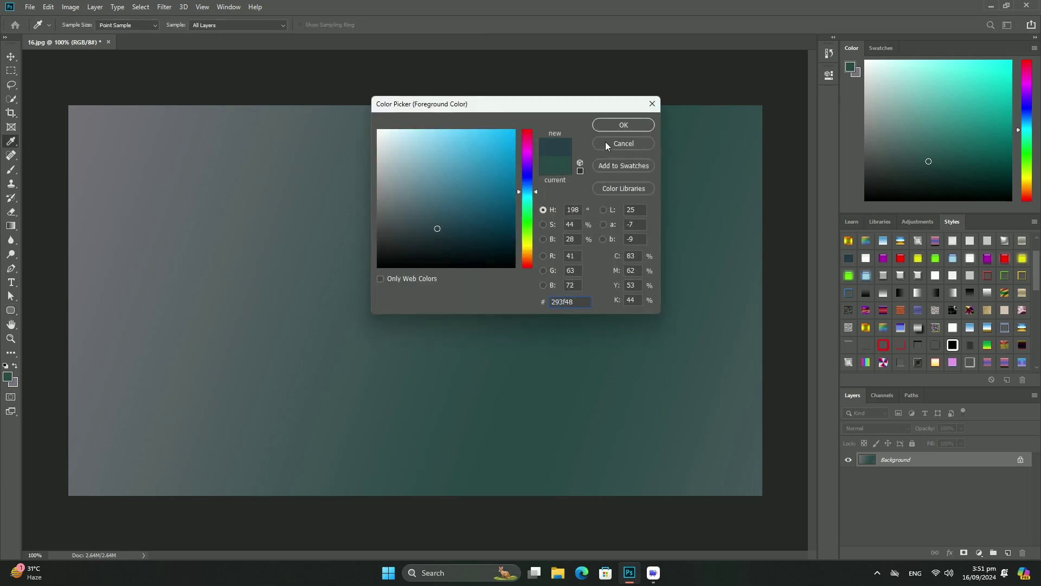
left_click(626, 127)
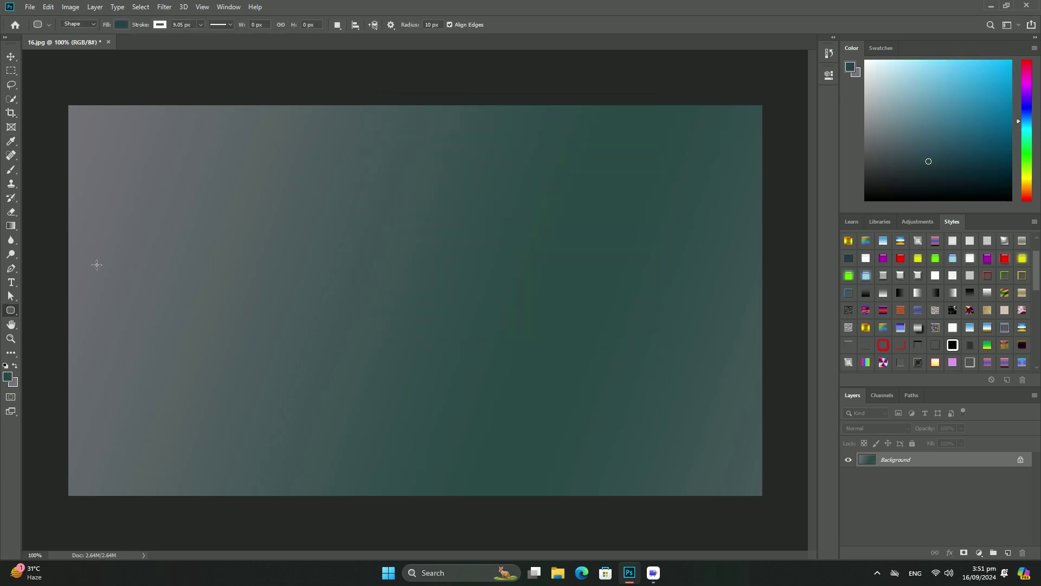
- Fill the background with a gradient, light grey on the left to dark teal on the right
left_click(10, 225)
left_click_drag(201, 240, 707, 391)
left_click_drag(601, 359, 163, 229)
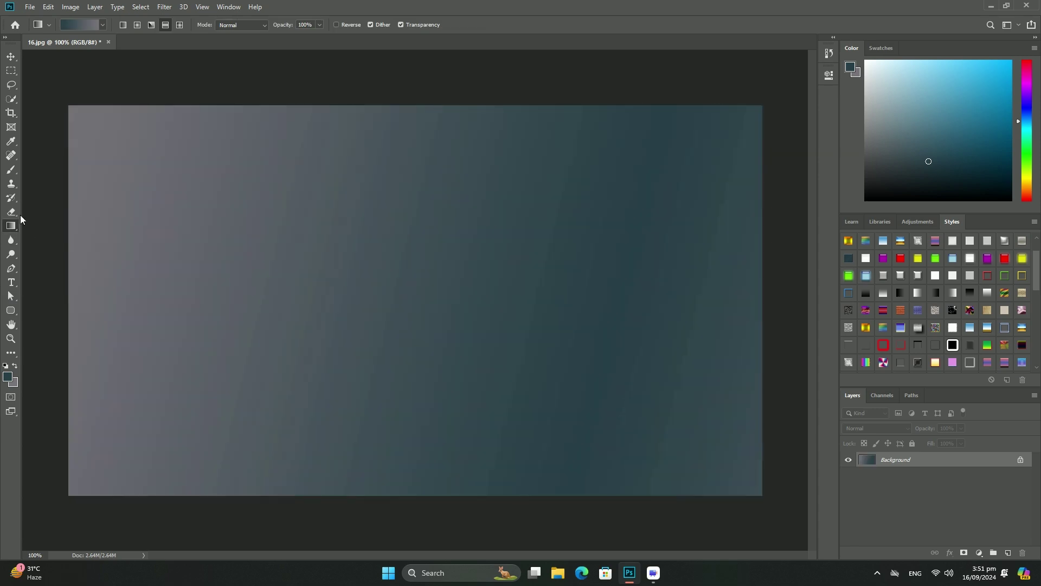
- Set the Impact text colour to dark purple 38083e and start typing THFWSW near the centre
left_click(5, 282)
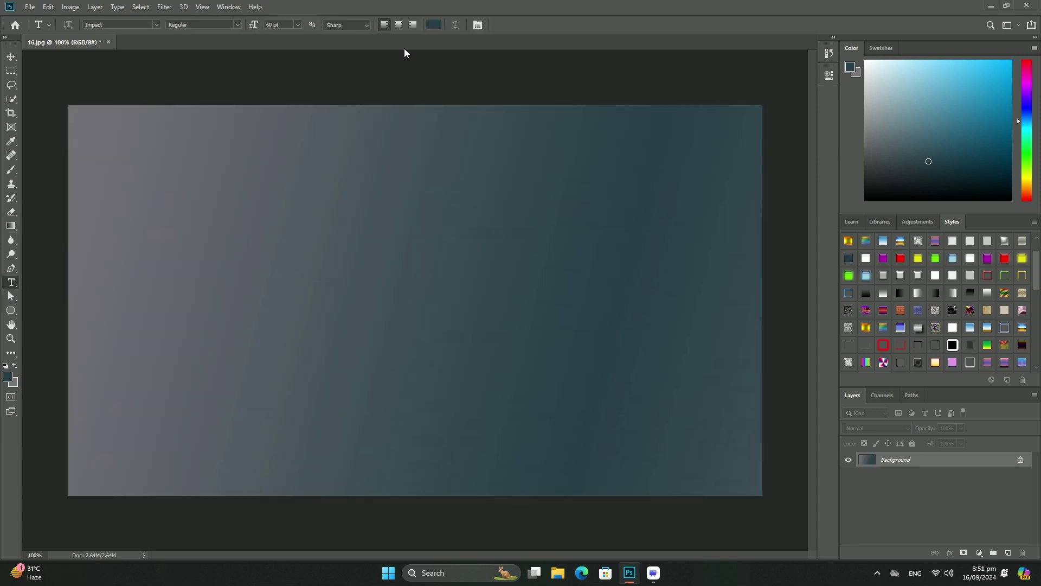
left_click(434, 27)
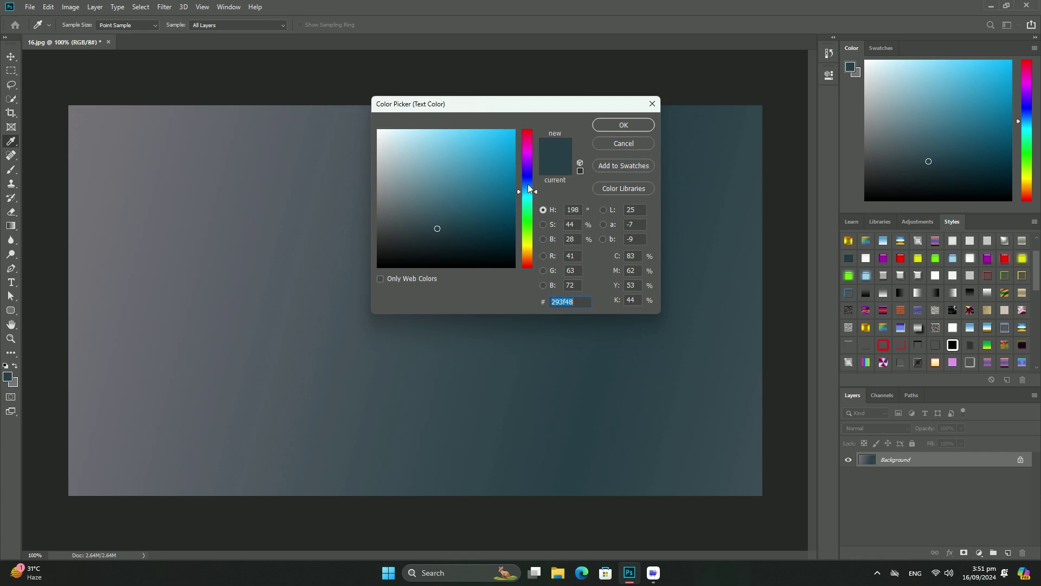
left_click_drag(529, 190, 529, 180)
left_click(528, 155)
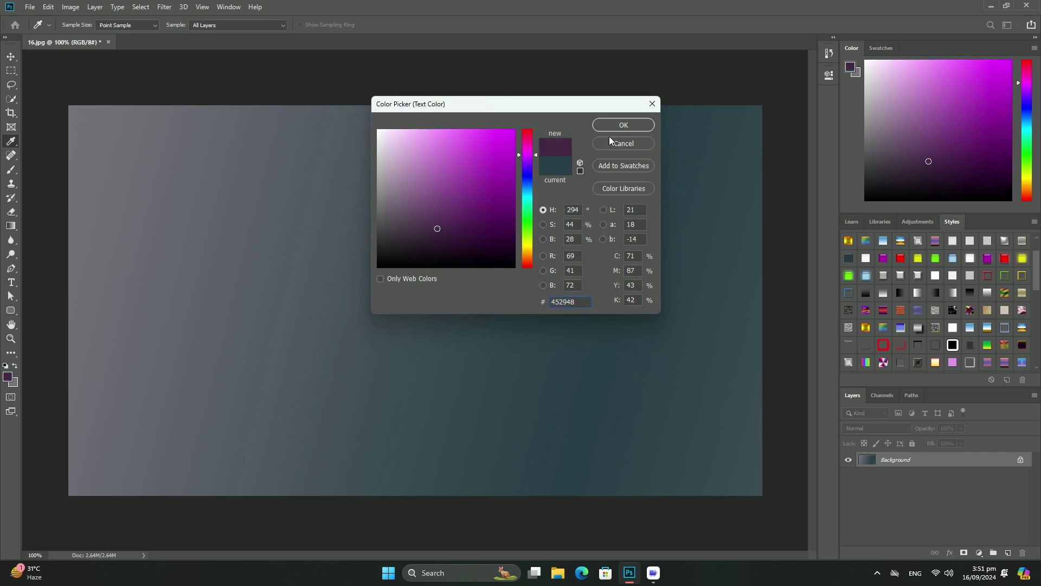
left_click(498, 234)
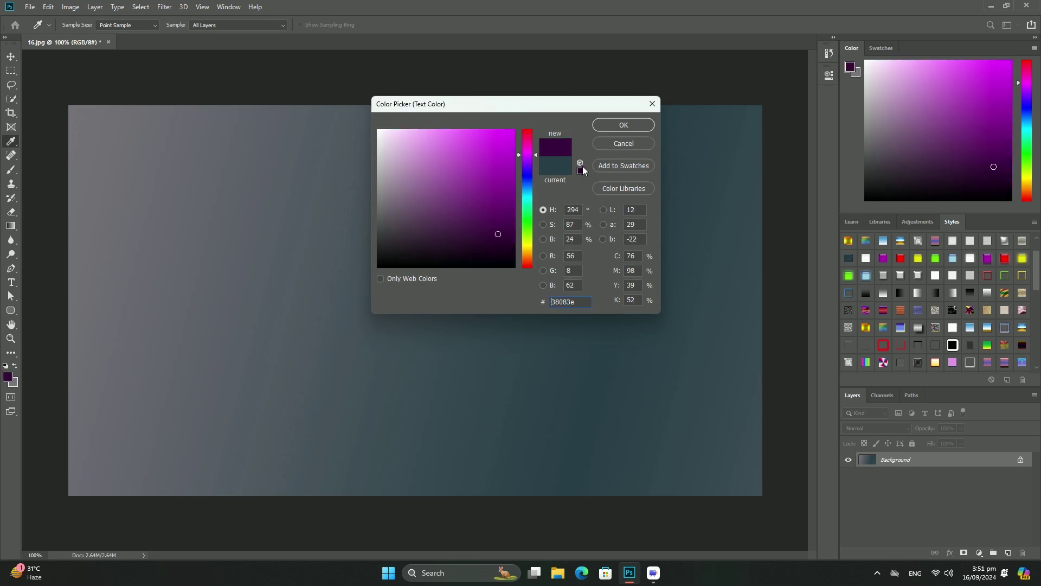
left_click(616, 130)
key("t")
left_click(439, 281)
type("T")
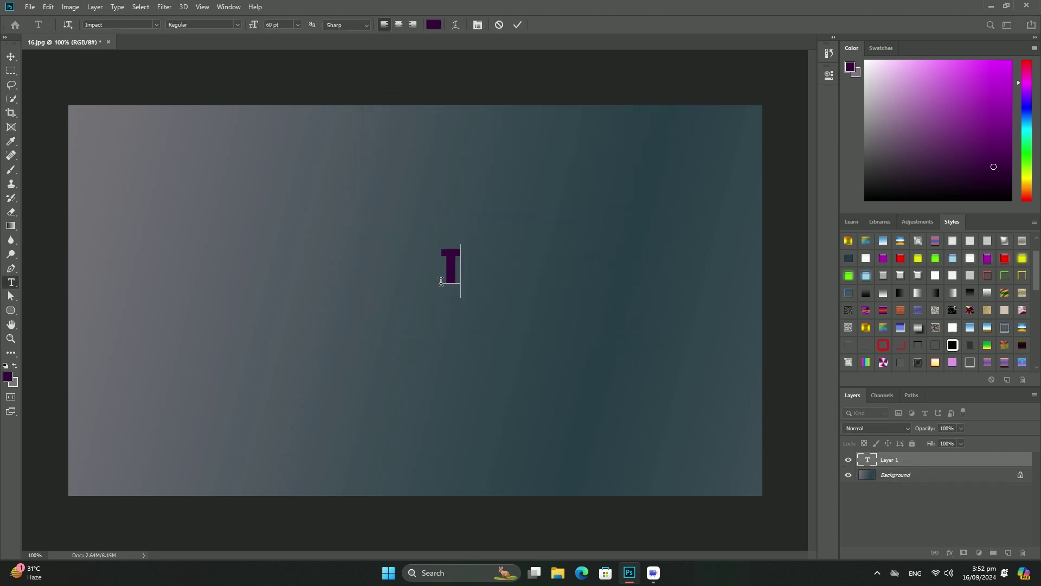
type("HFWSW")
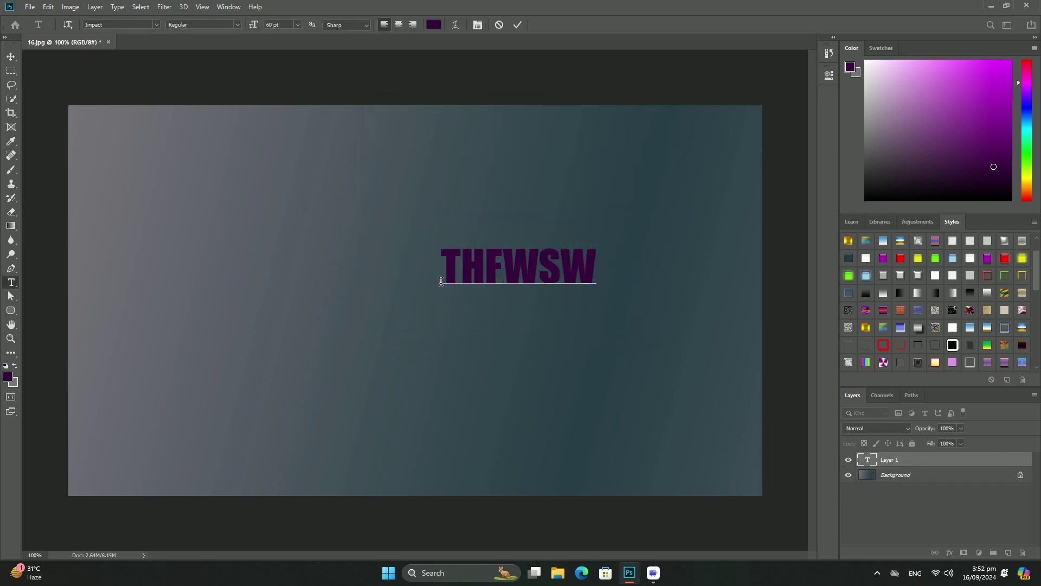
- Scale THFWSW up much larger and centre it on the canvas
left_click(12, 56)
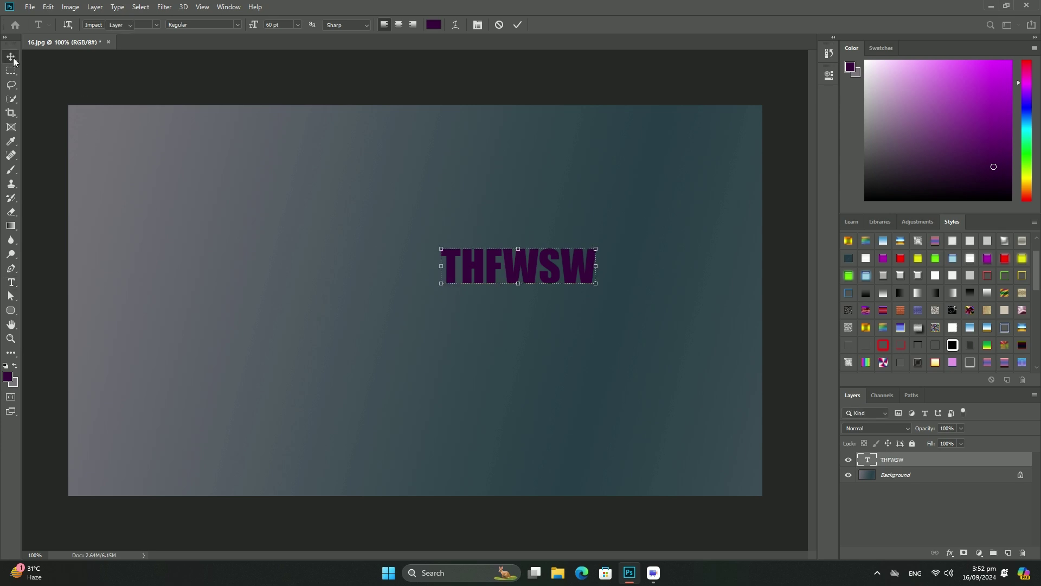
left_click_drag(438, 265, 135, 270)
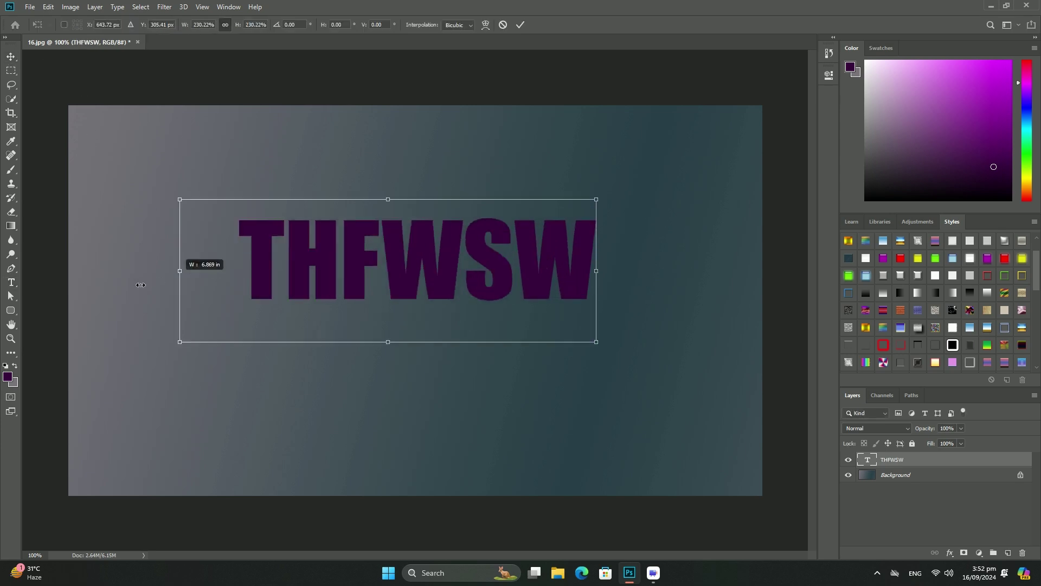
mouse_move(300, 271)
left_mouse_down()
mouse_move(358, 317)
mouse_move(339, 303)
left_mouse_up()
key("Return")
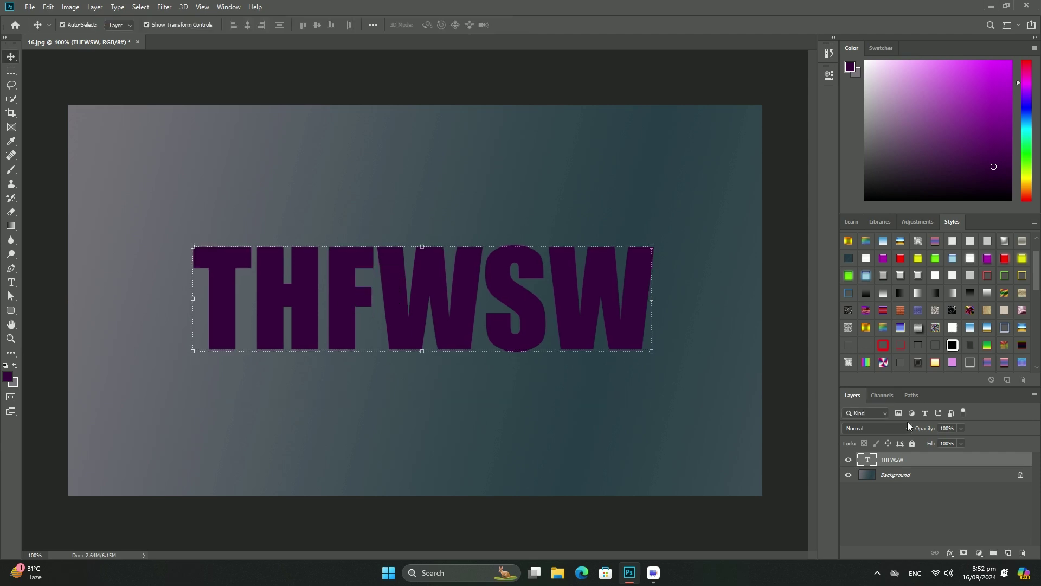
- Draw a large white beveled rounded rectangle behind the text, plus a thin bar near its top
left_click(911, 480)
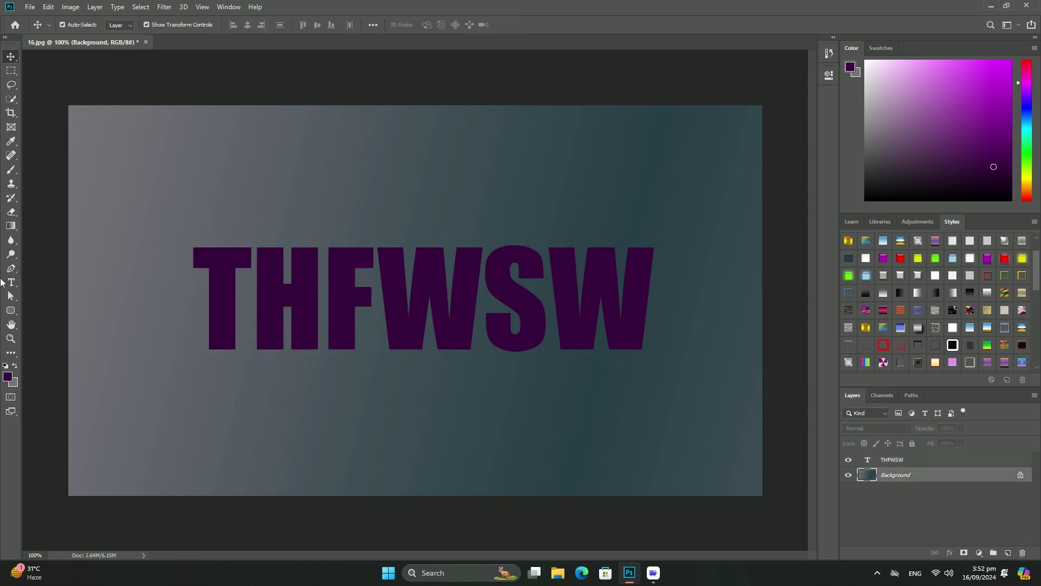
left_click(11, 310)
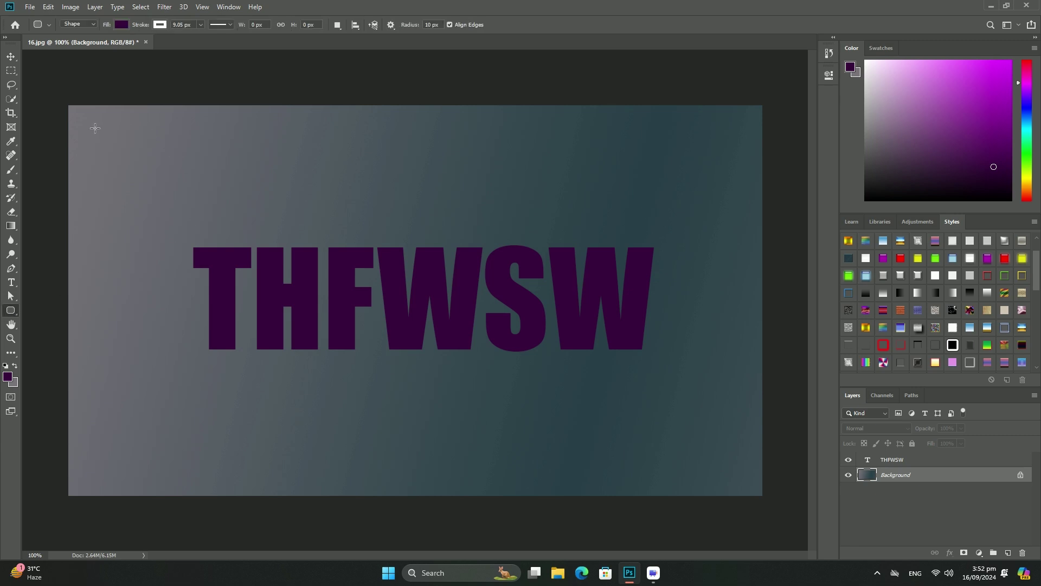
left_click_drag(96, 123, 728, 462)
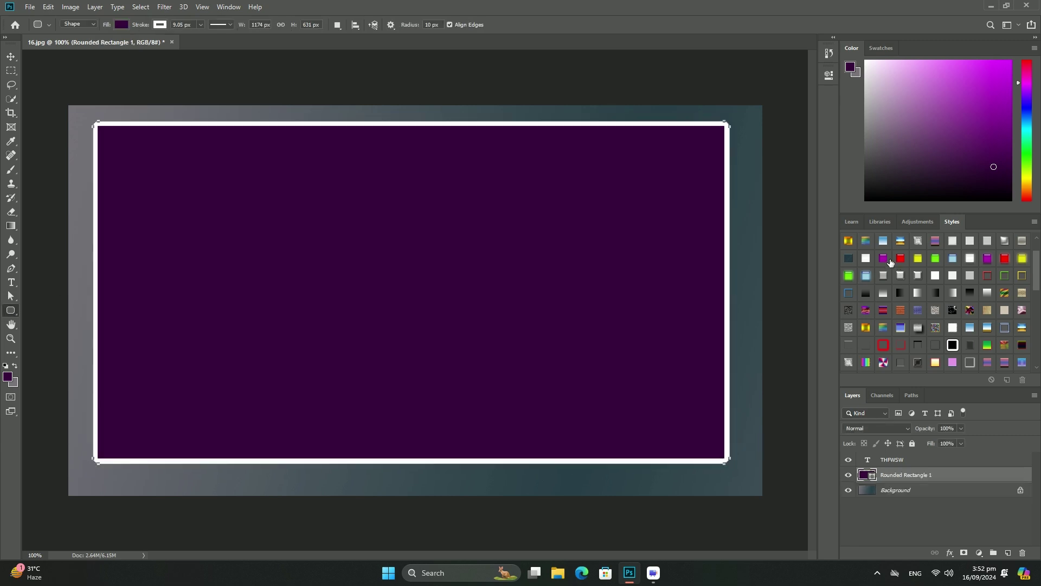
left_click(865, 258)
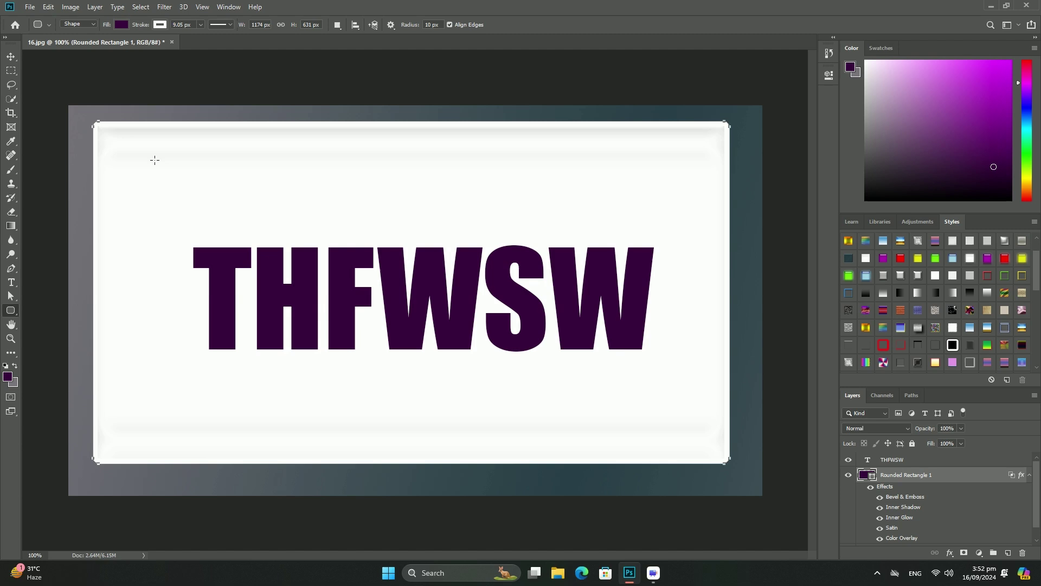
left_click_drag(115, 140, 710, 158)
- Duplicate the thin purple bar and place the copy aligned just below the original
right_click(922, 479)
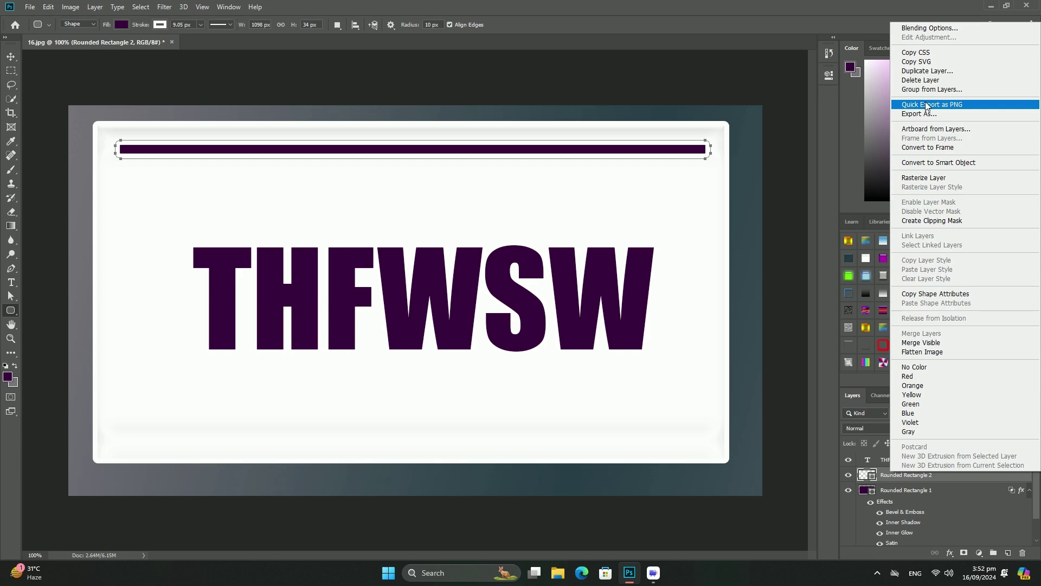
left_click(928, 71)
left_click(610, 159)
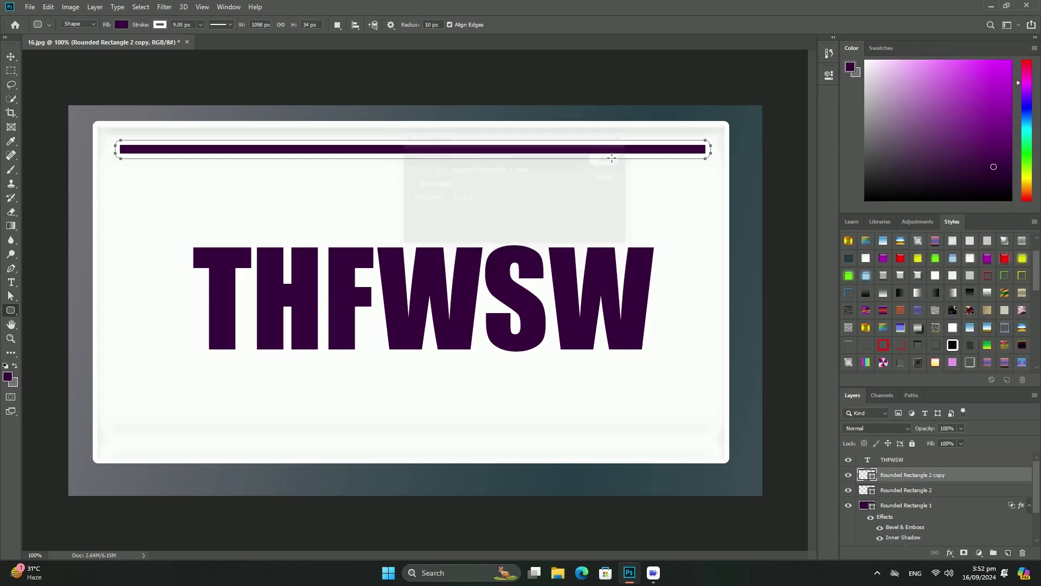
left_click(11, 56)
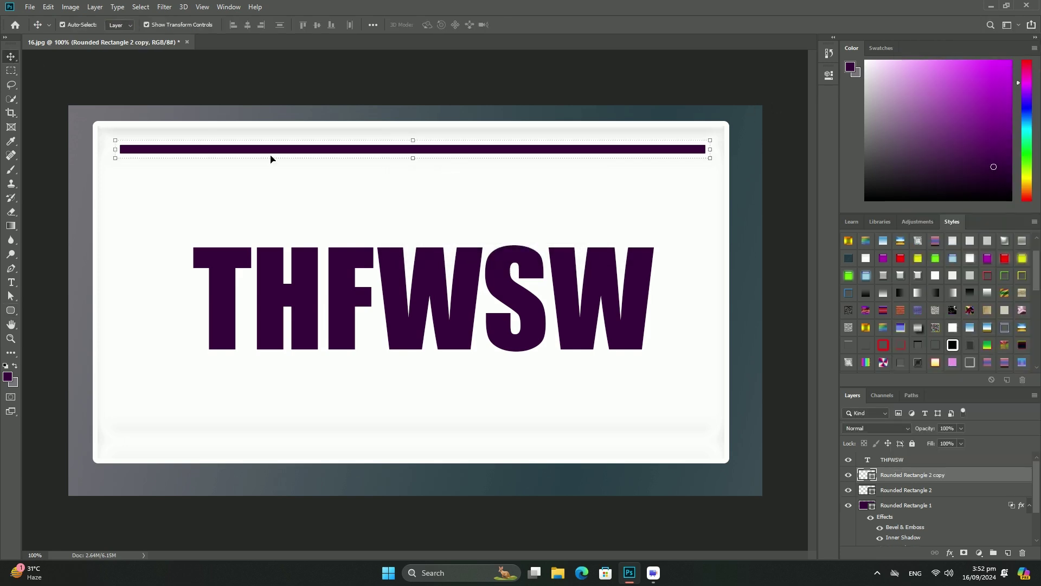
left_click_drag(272, 158, 269, 185)
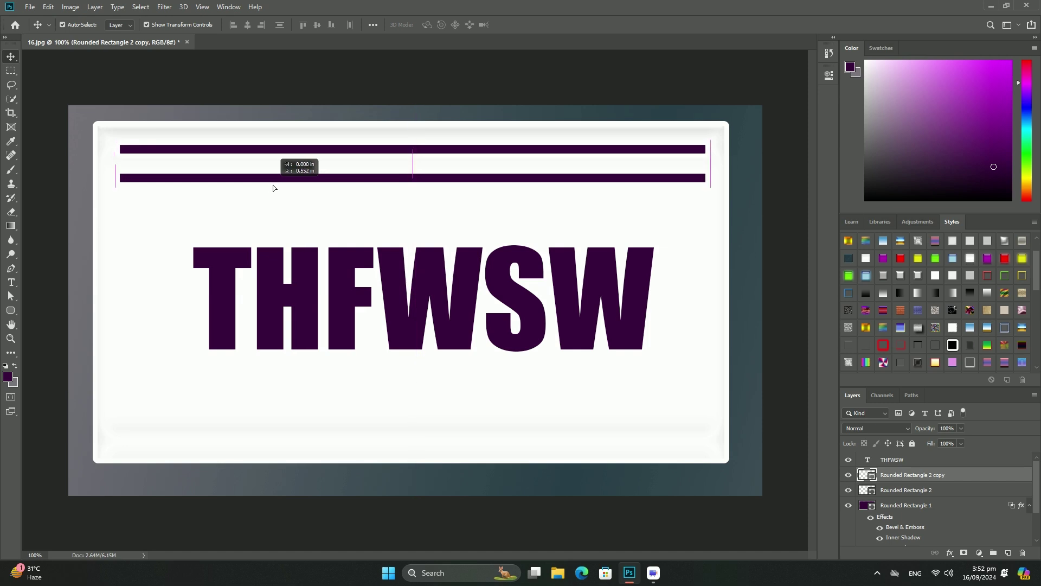
left_click_drag(270, 185, 273, 185)
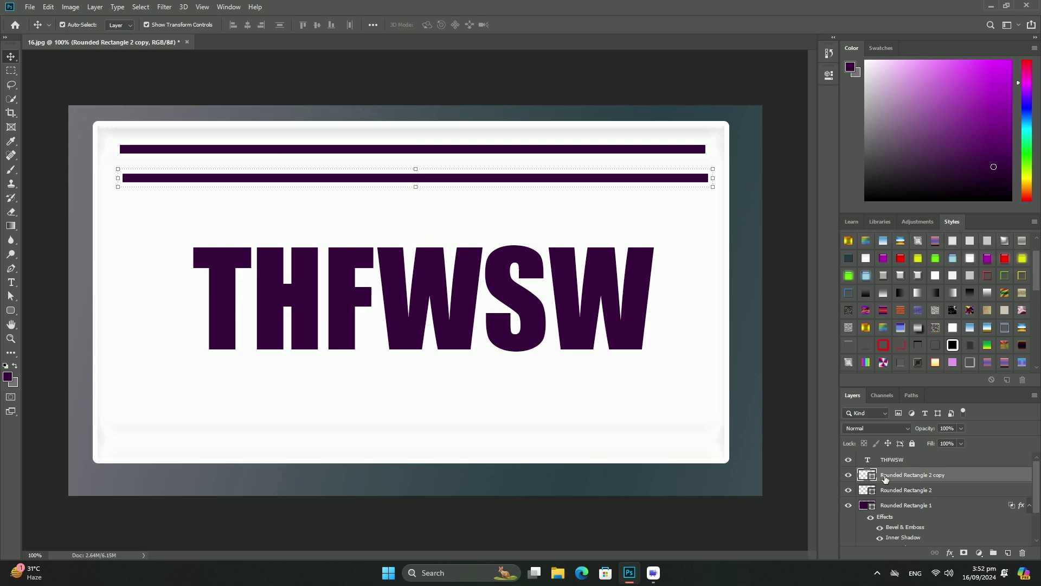
- Make two more copies of the purple bar and move them down toward THFWSW
right_click(886, 479)
left_click(907, 74)
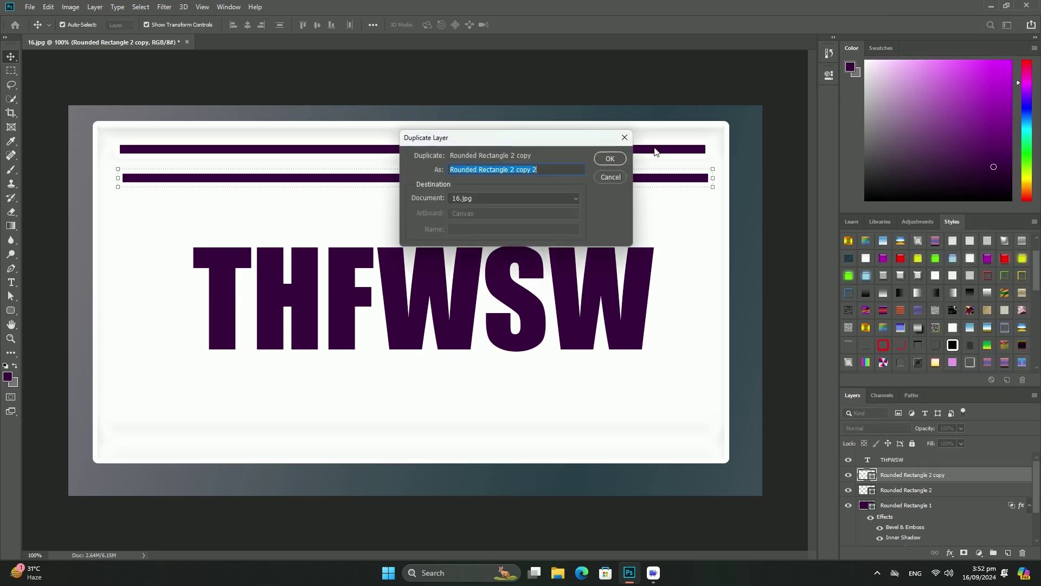
left_click(610, 158)
right_click(938, 474)
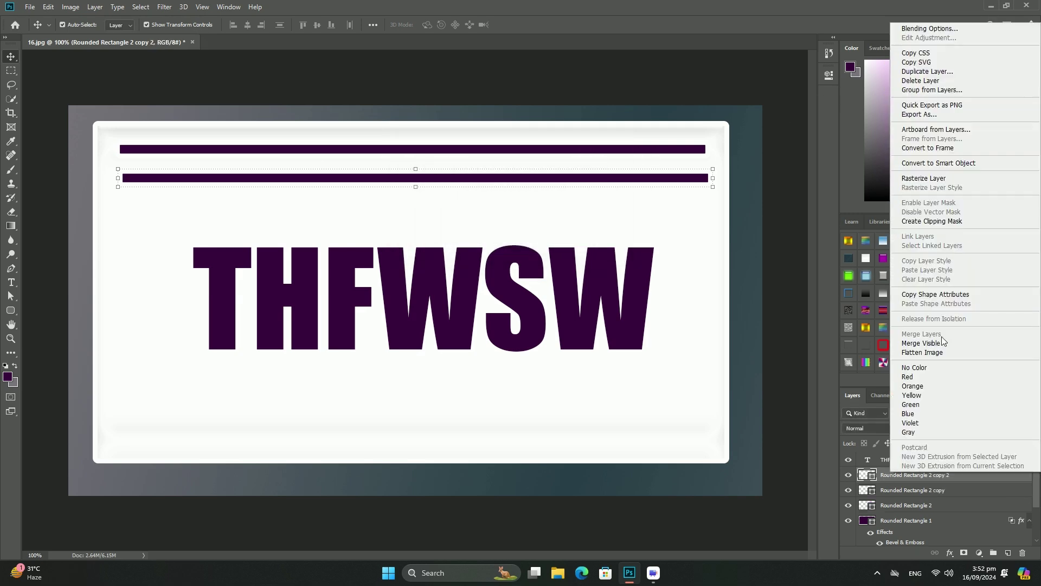
left_click(910, 71)
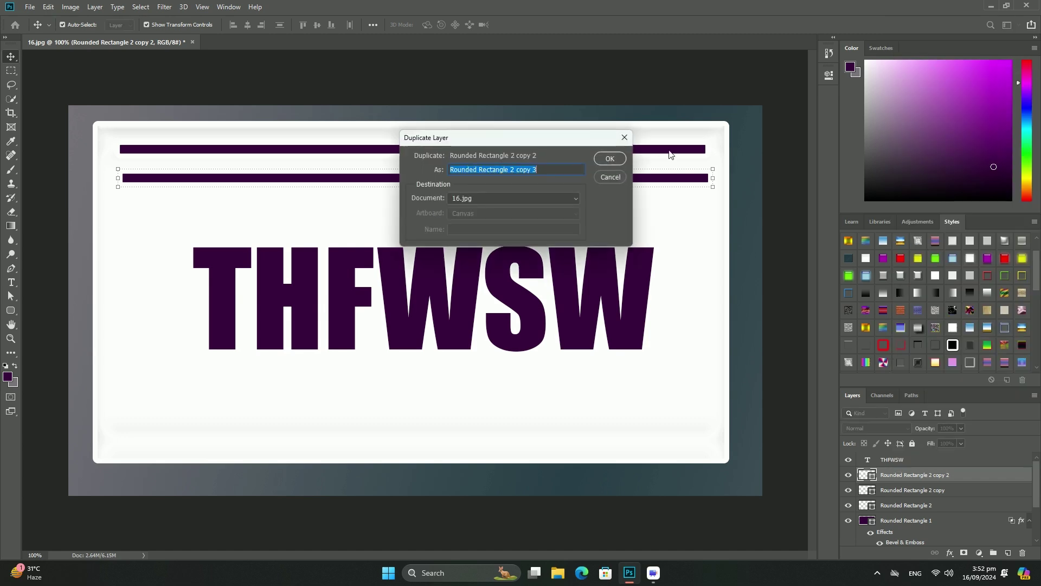
left_click(601, 164)
mouse_move(385, 184)
left_mouse_down()
mouse_move(386, 224)
mouse_move(386, 214)
left_mouse_up()
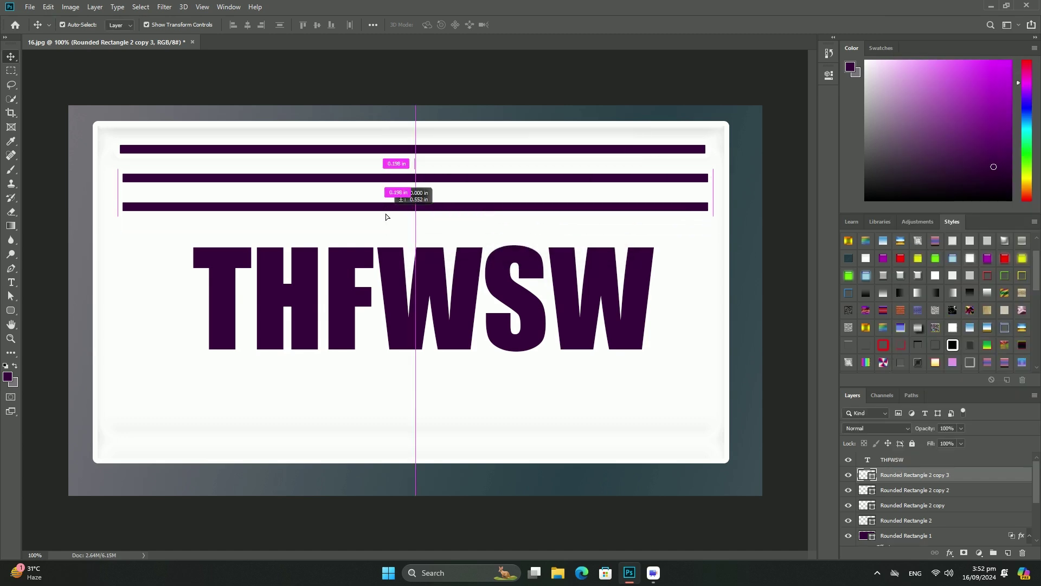
left_click(904, 490)
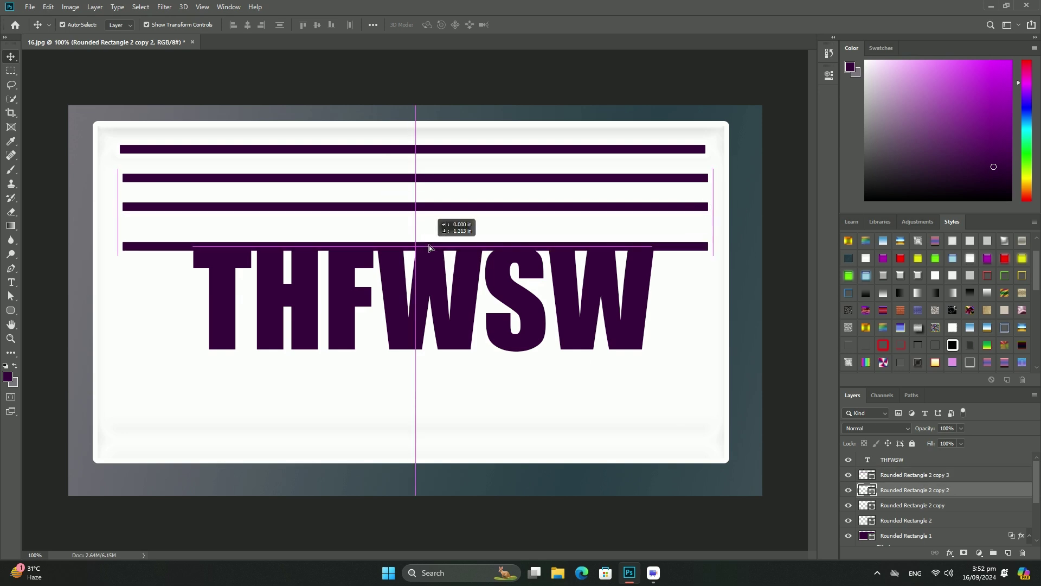